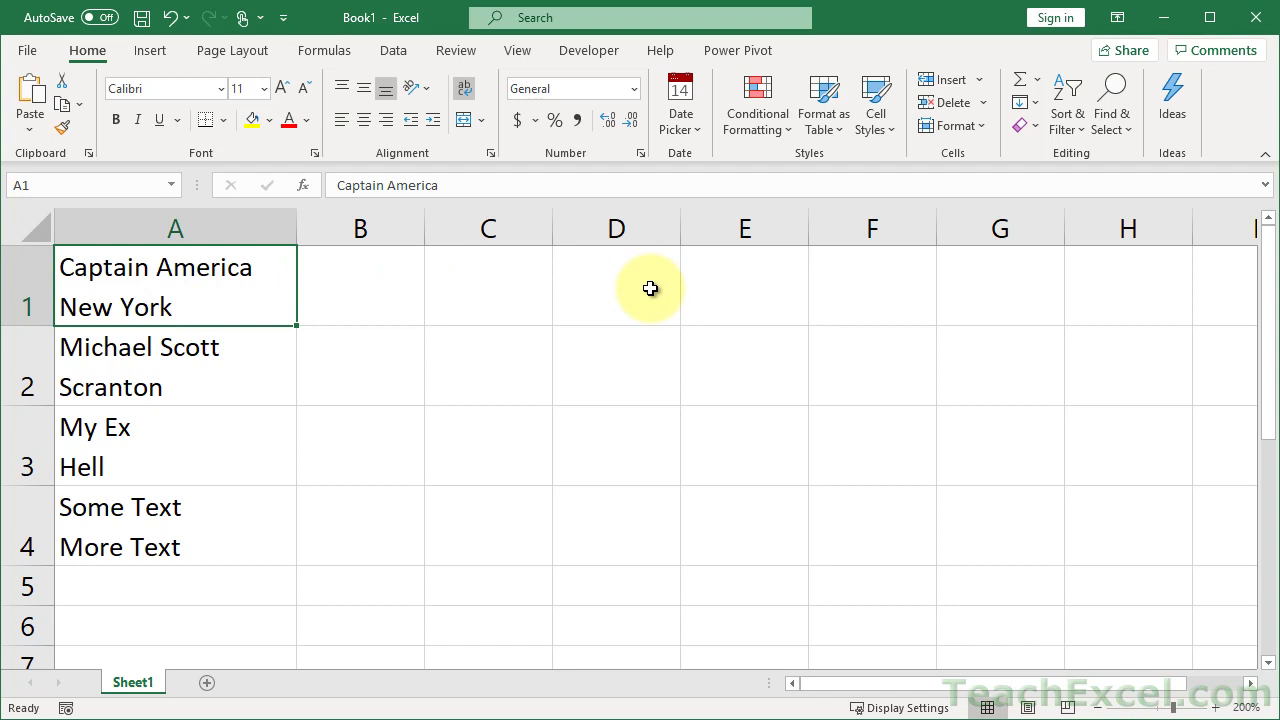
Enter "dsfasdf" and "next line" on two separate lines within cell B1, and clear the cell
double_click(375, 292)
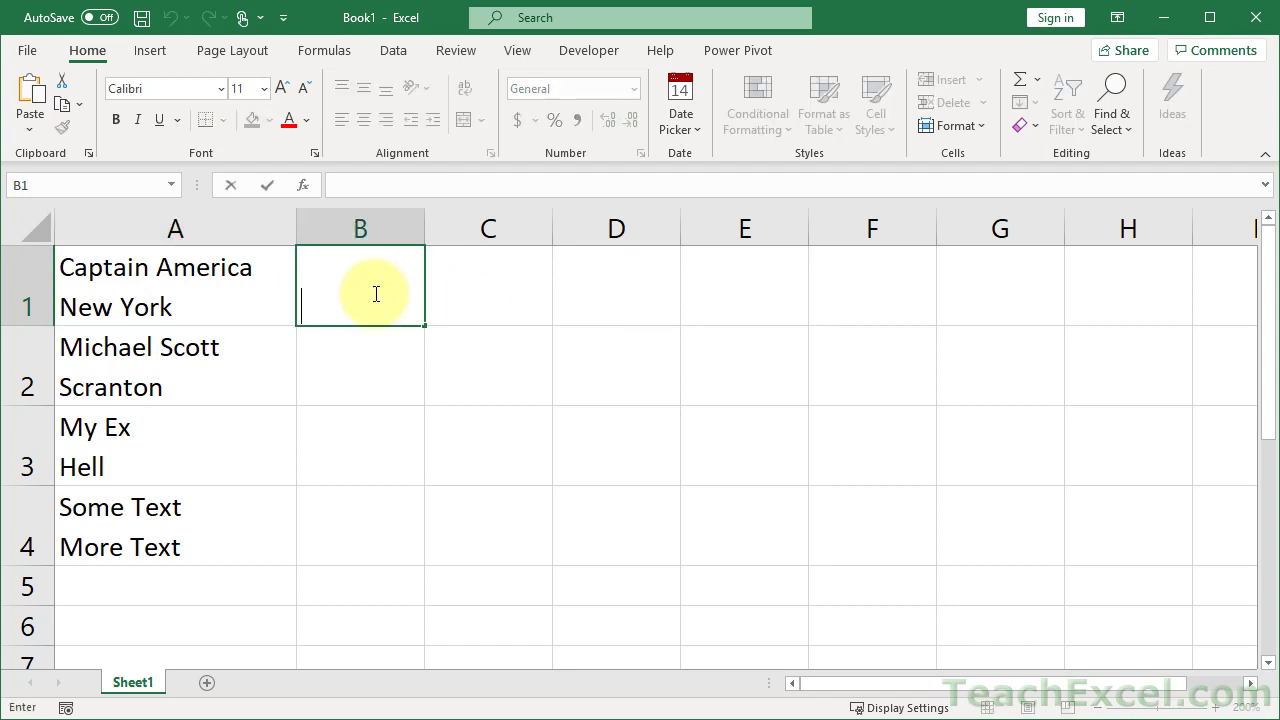
text(dsfasdf)
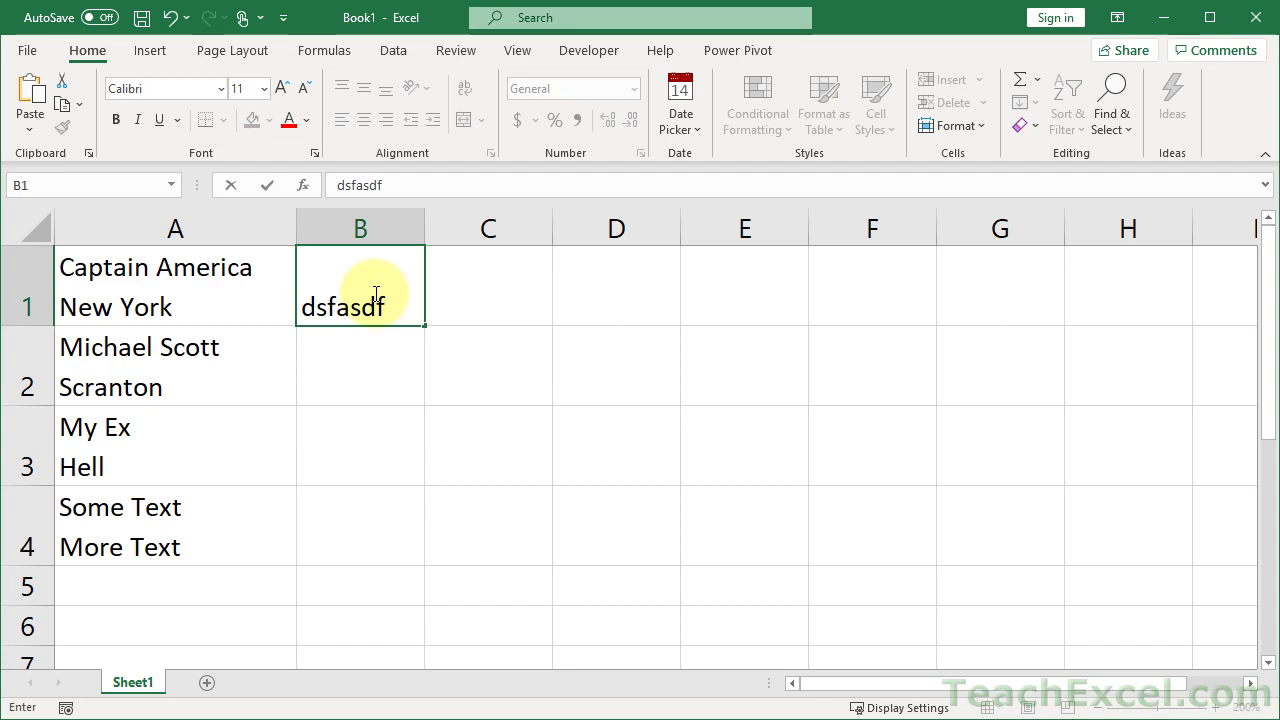
key(alt+Return)
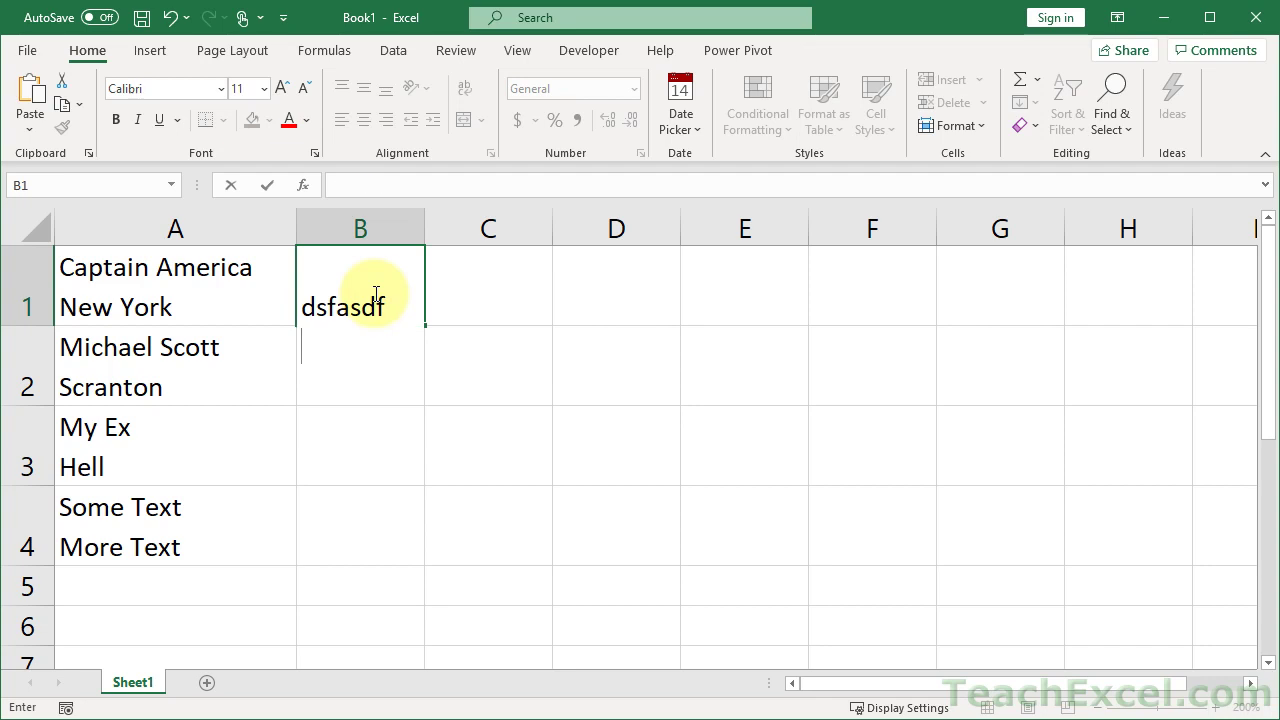
text(next line)
key(Return)
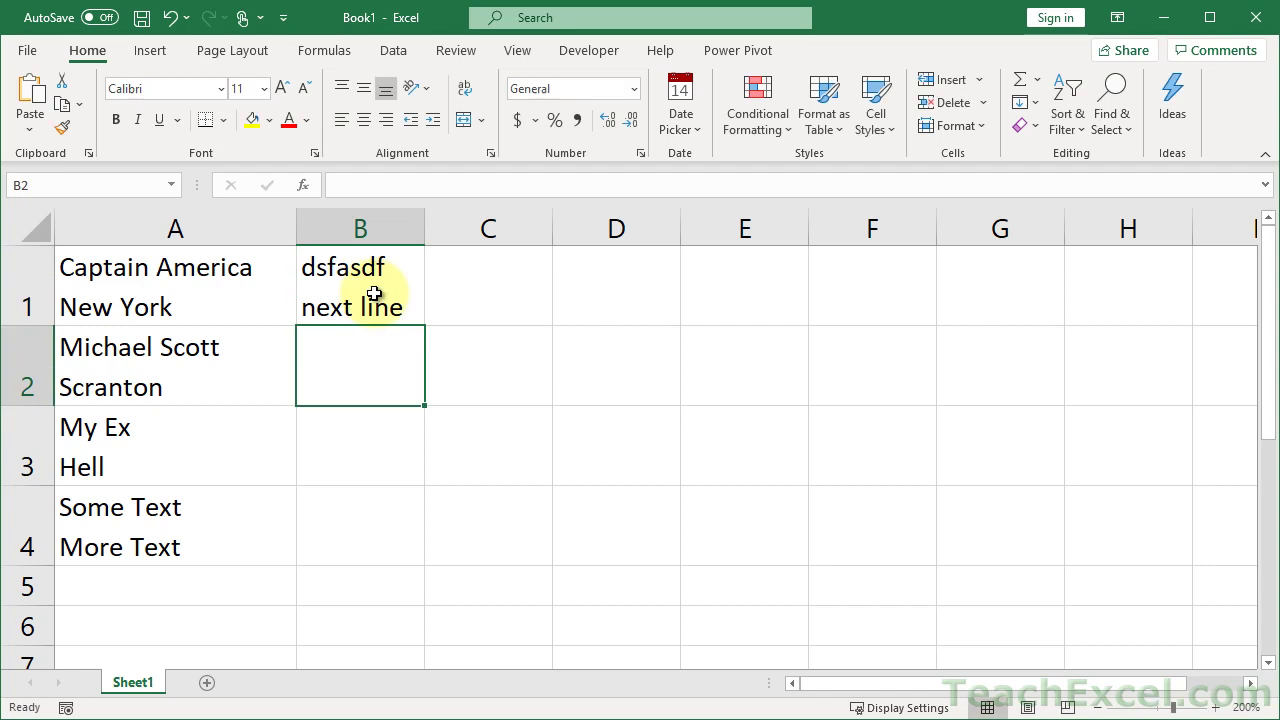
key(Up)
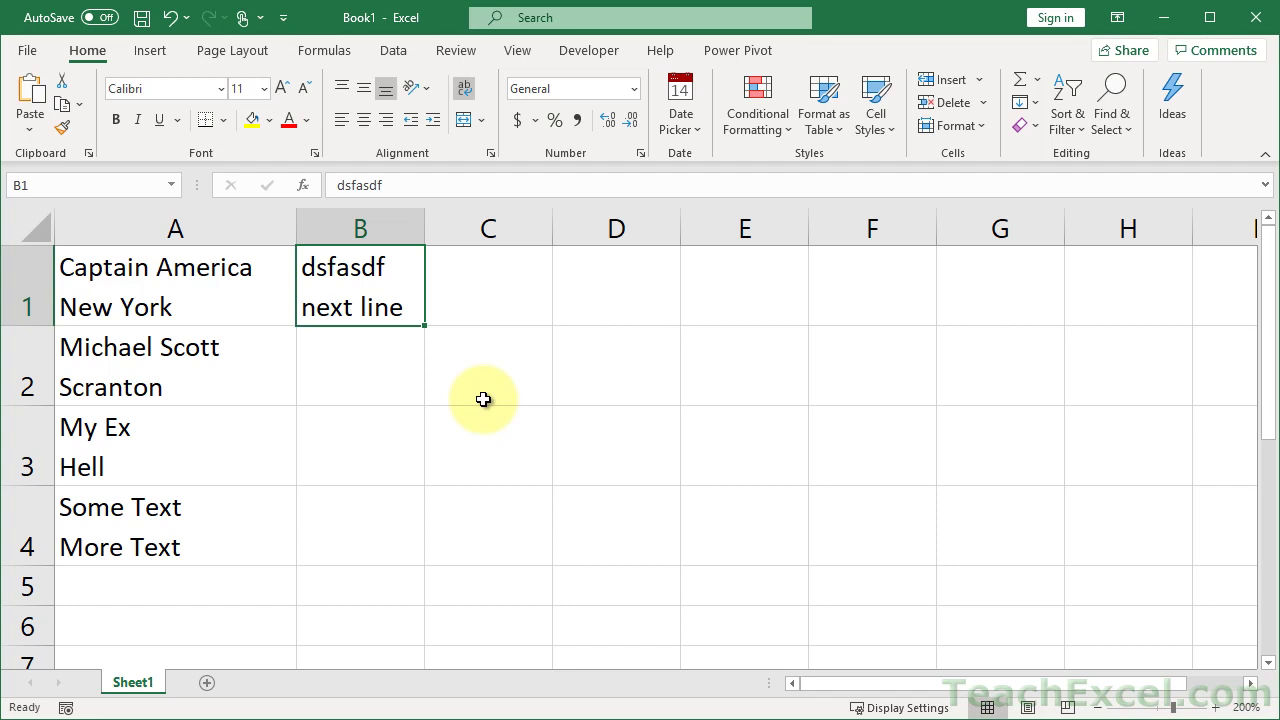
key(Delete)
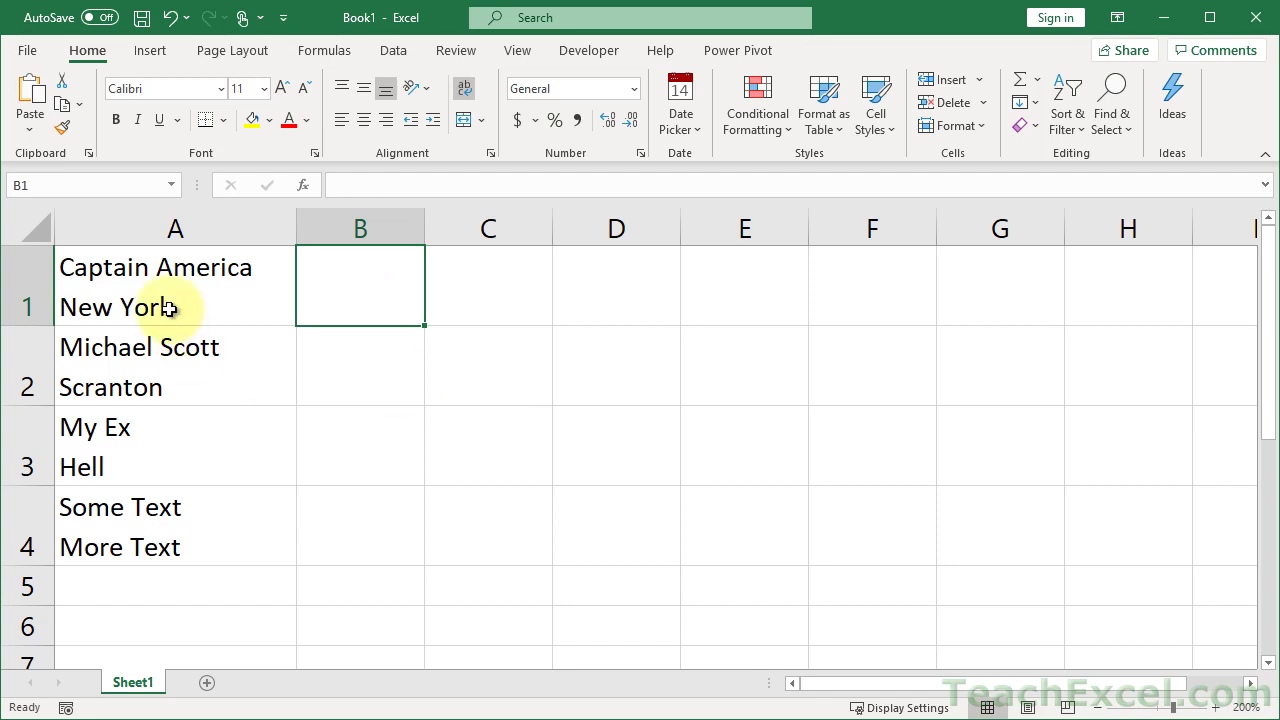
Start Text to Columns on A1:A4 as delimited data, using a line break as the Other delimiter
drag(171, 305, 153, 529)
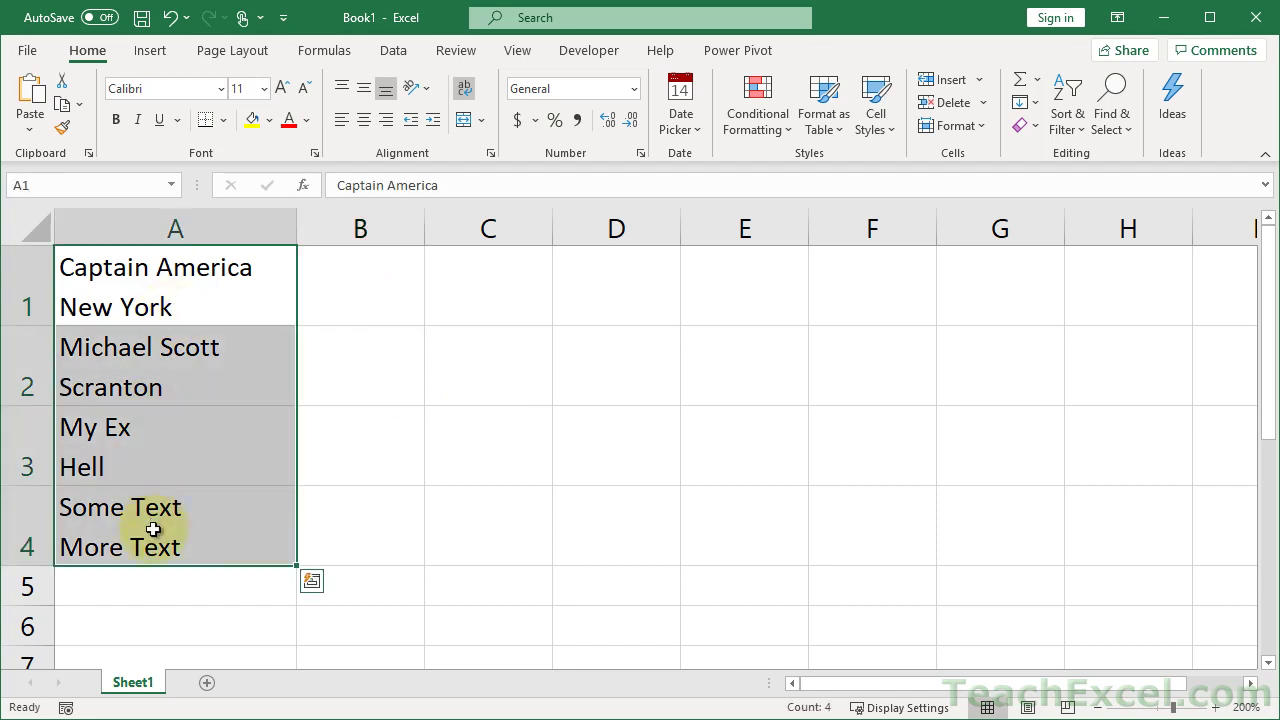
click(396, 50)
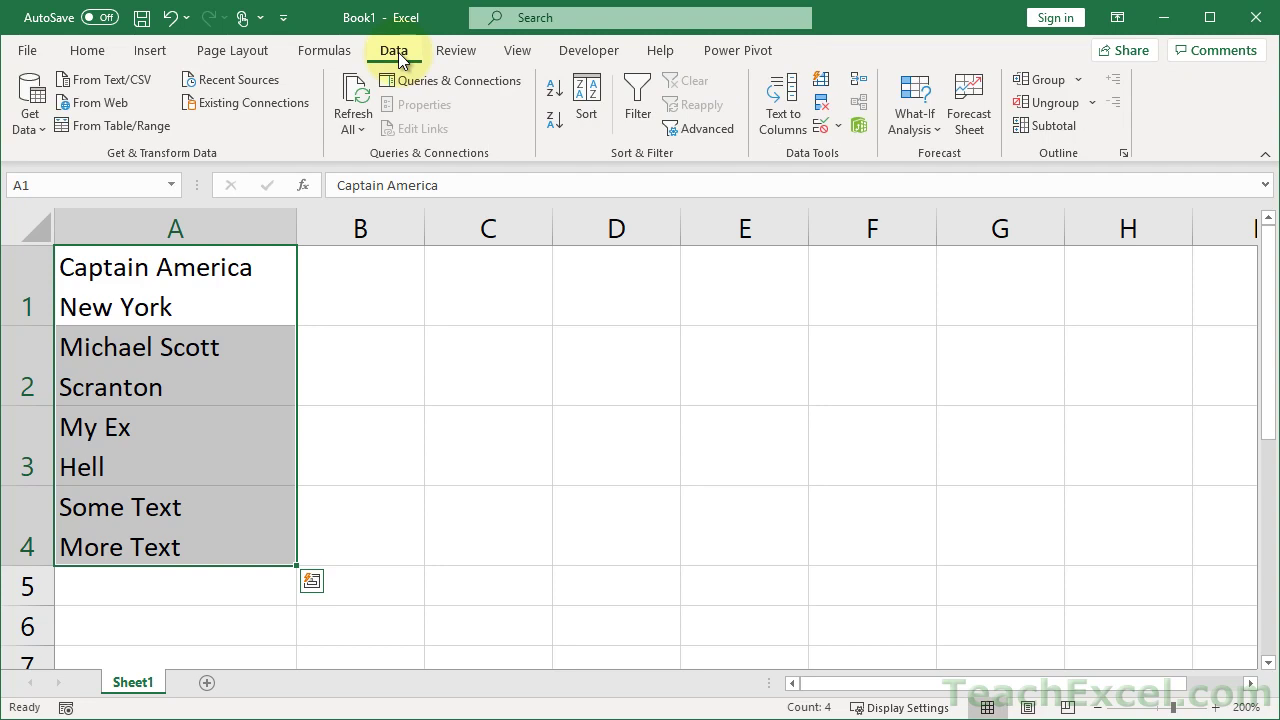
click(778, 124)
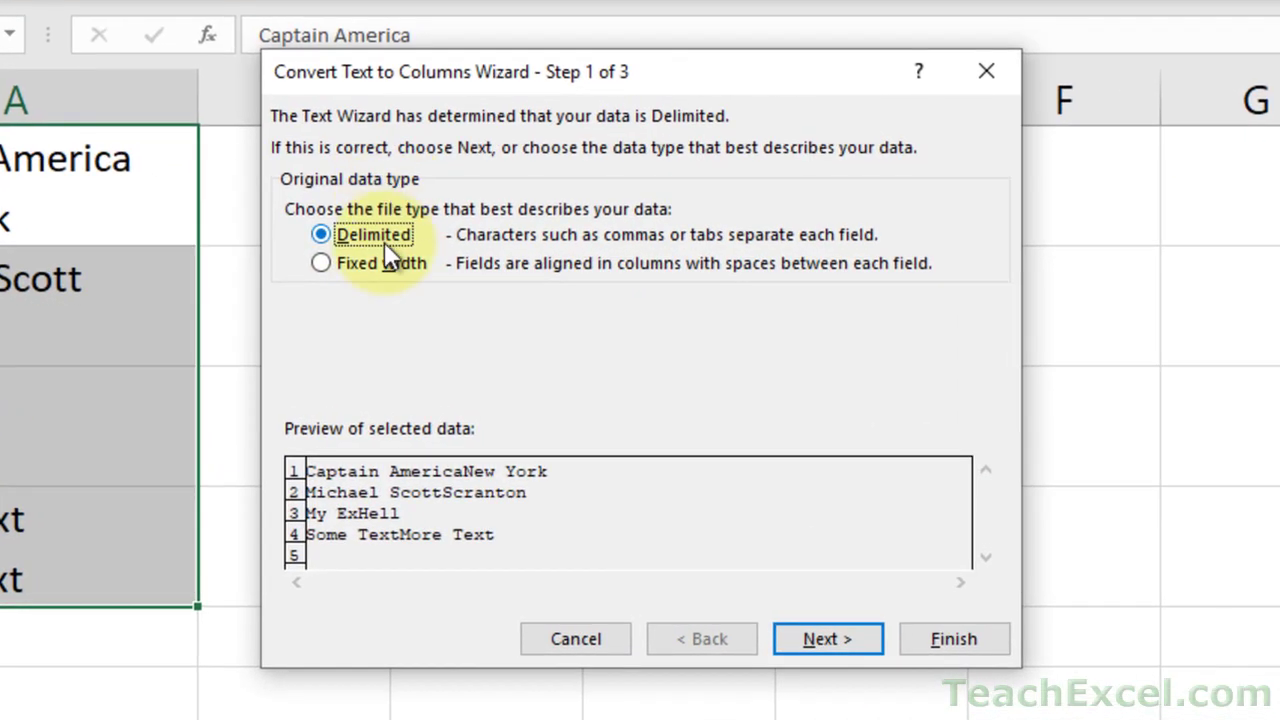
click(822, 636)
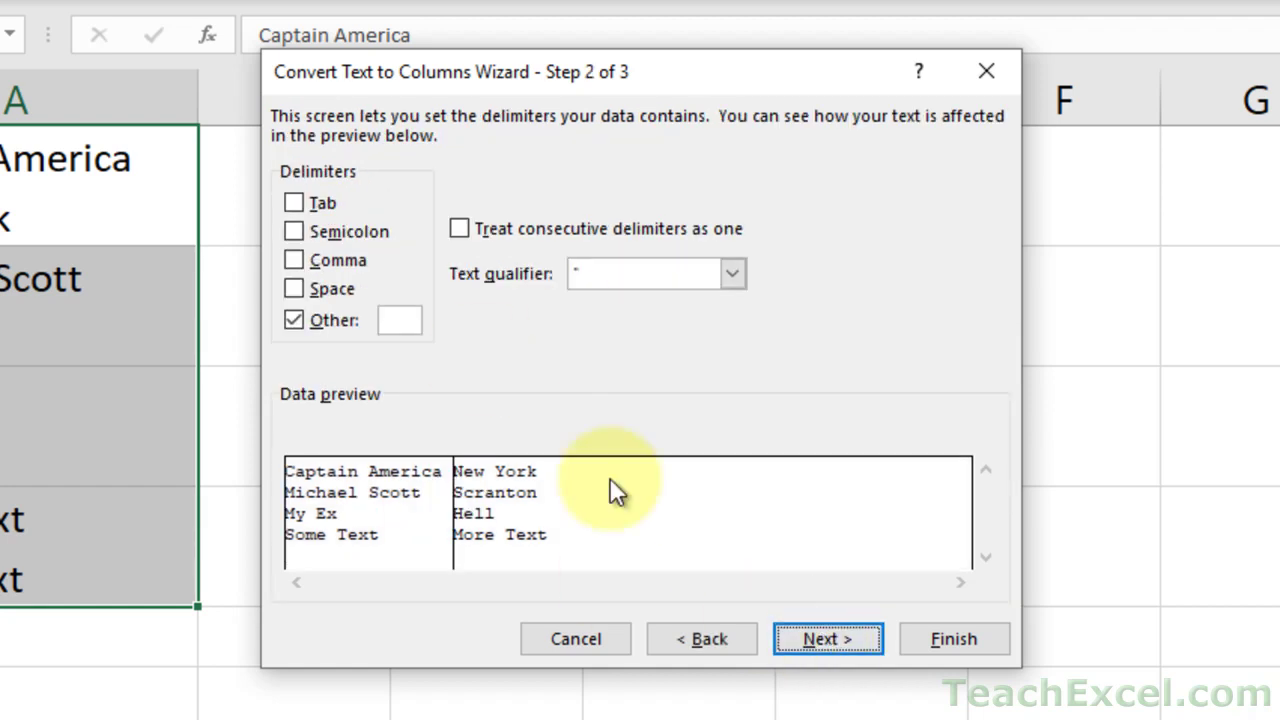
click(294, 321)
click(294, 321)
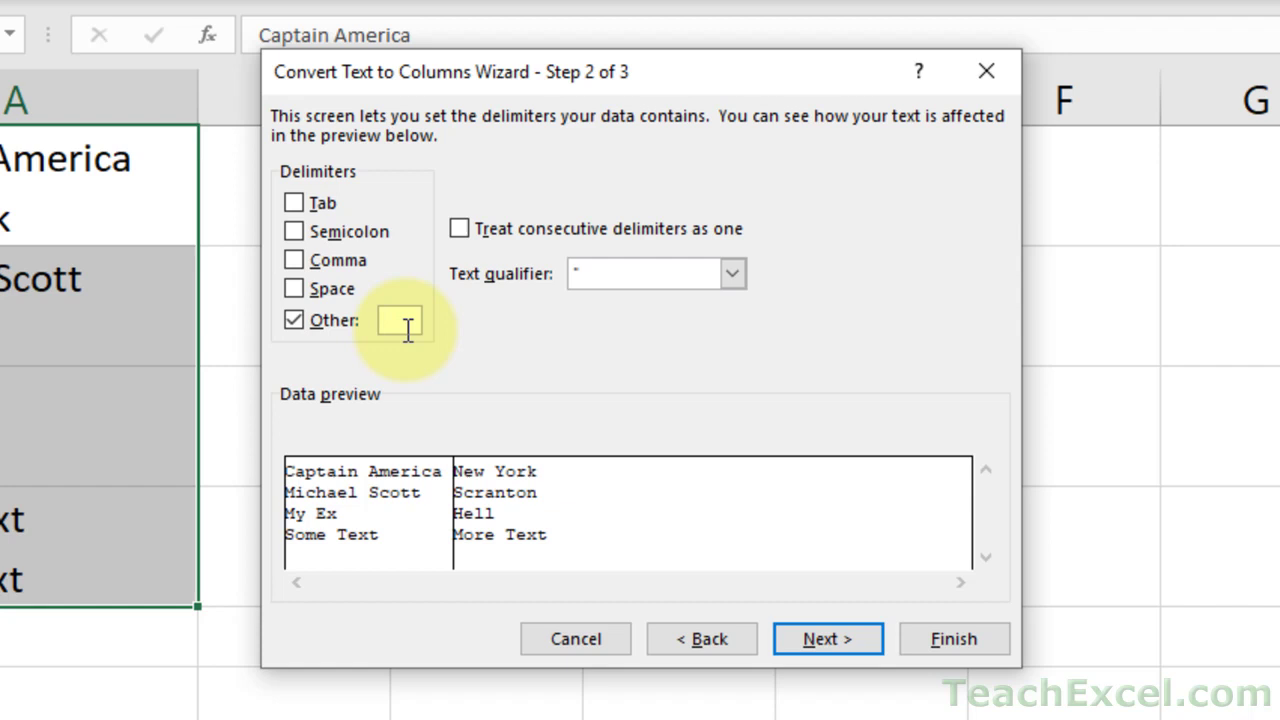
key(ctrl+j)
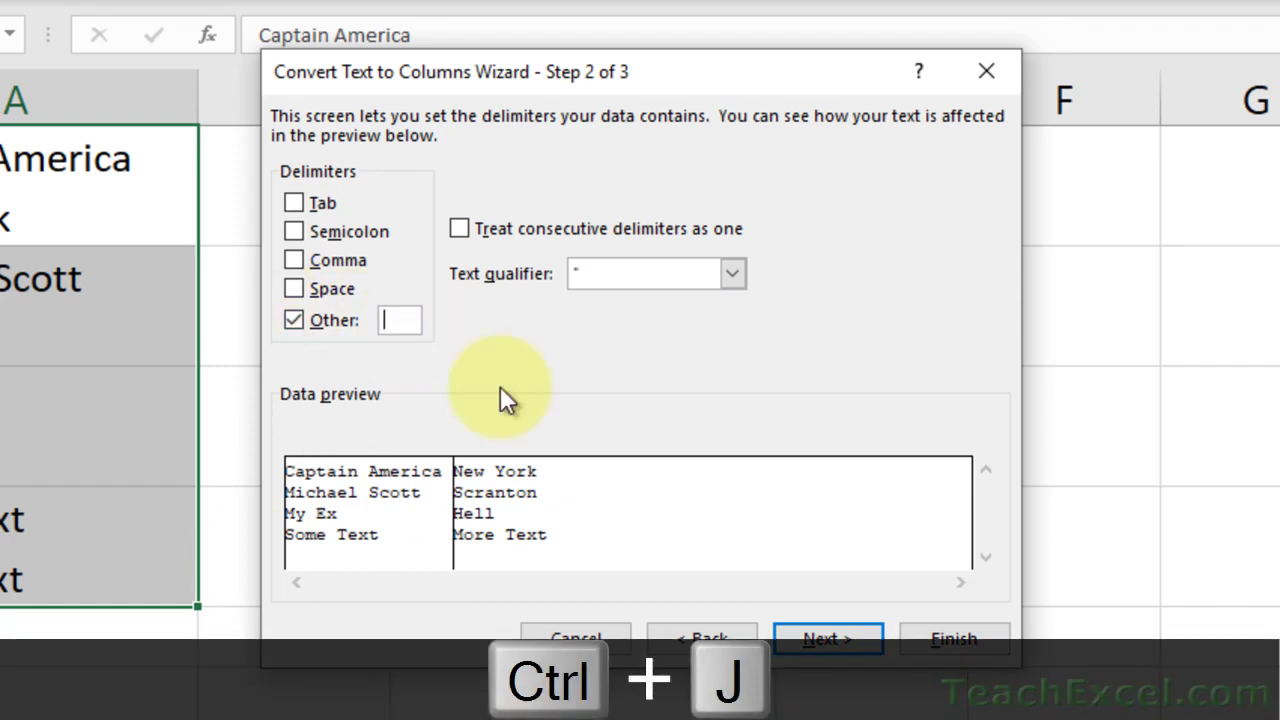
Try Tab as the delimiter in place of Other, and restore the line-break Other delimiter with Tab off
click(298, 321)
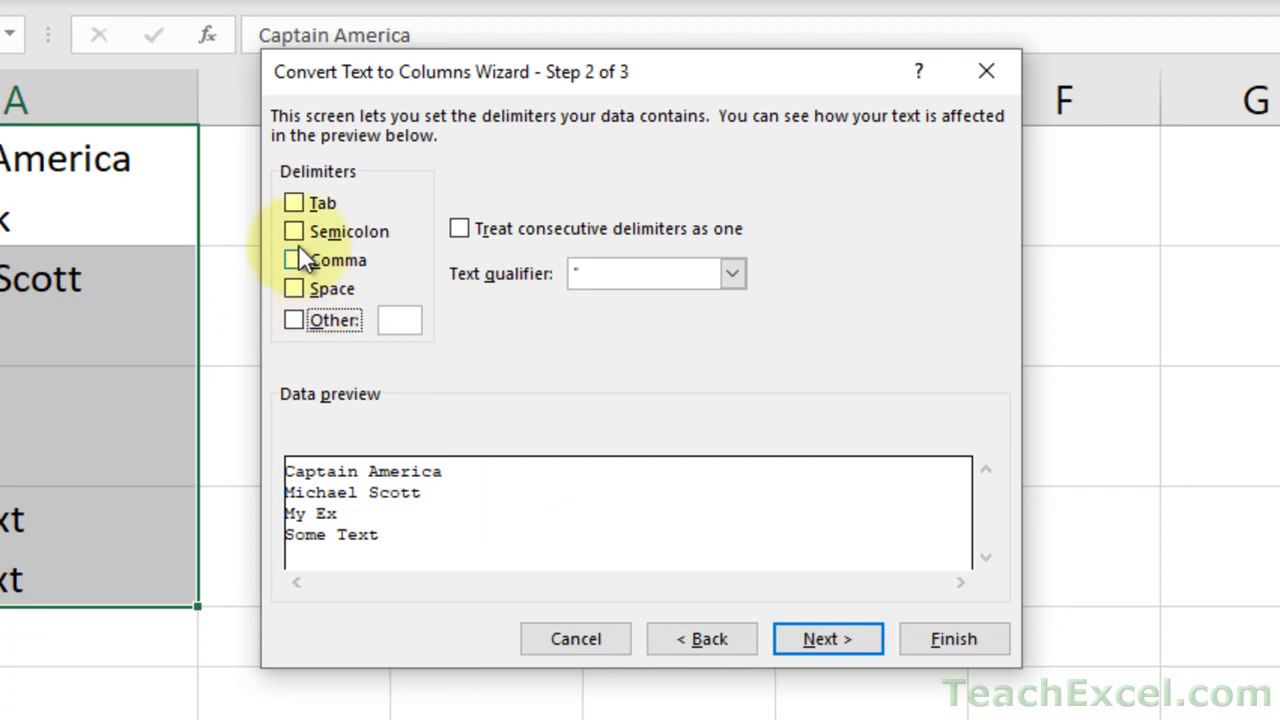
click(292, 203)
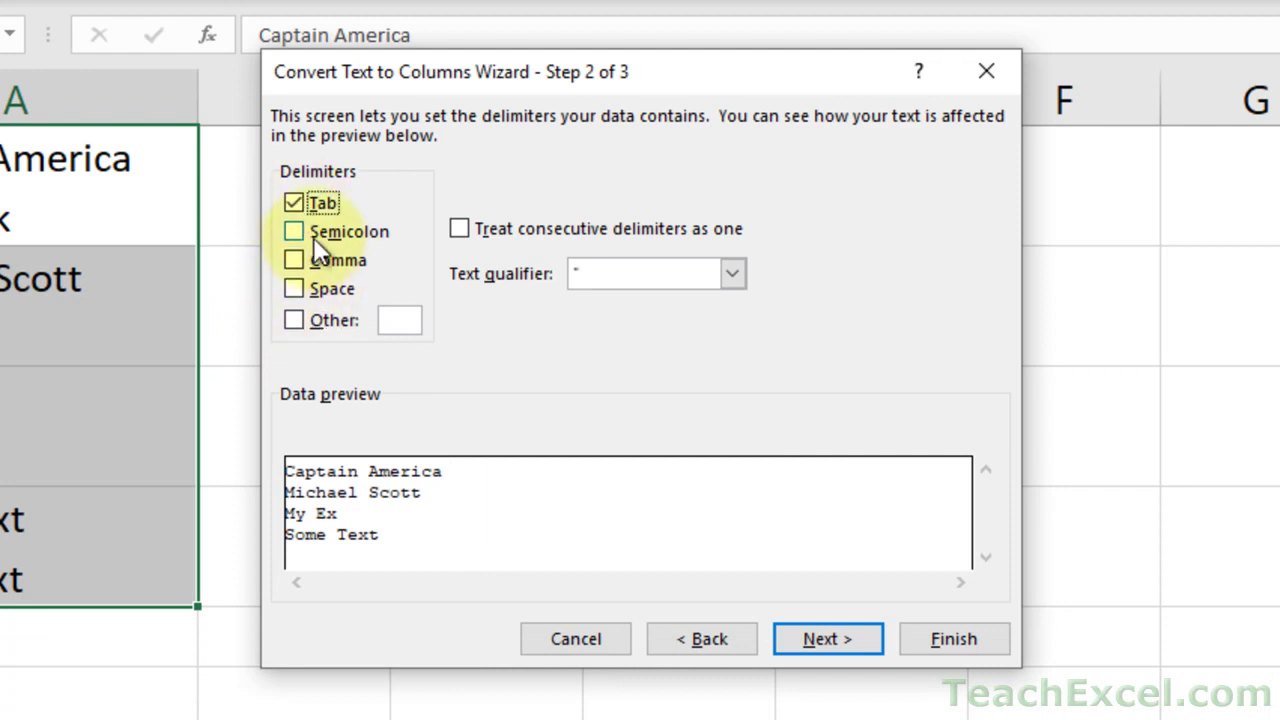
click(294, 320)
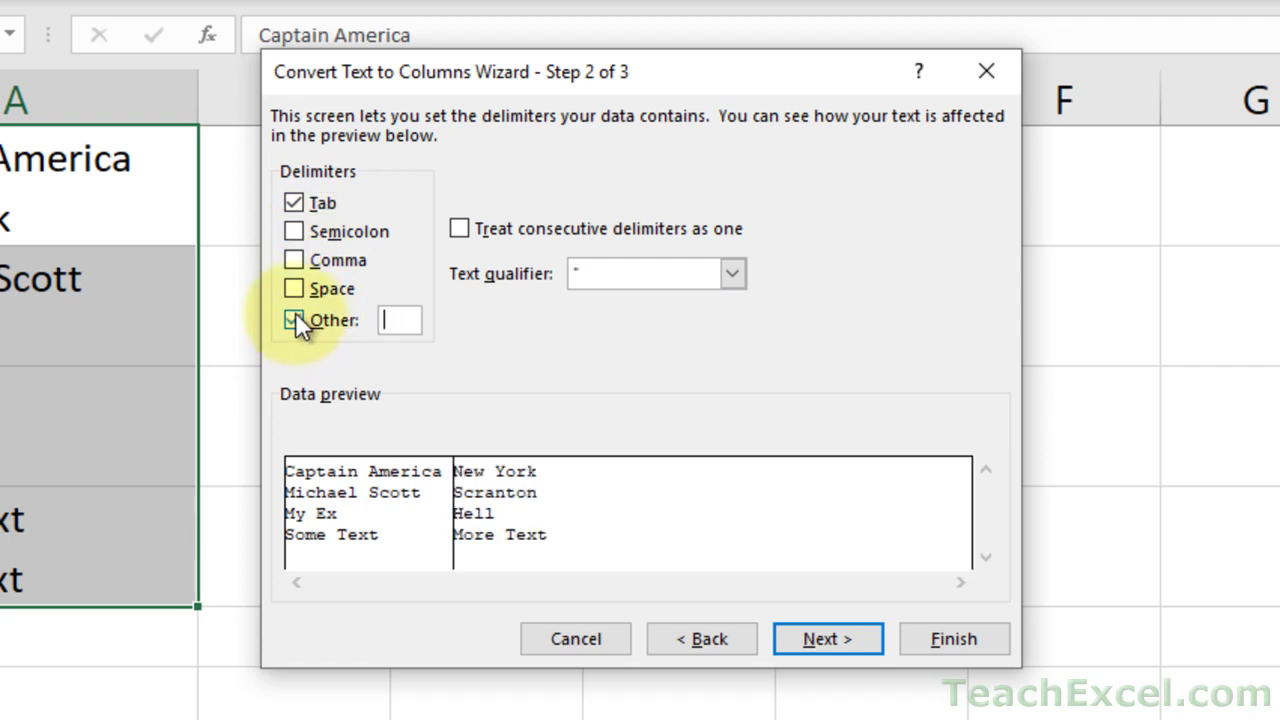
click(292, 203)
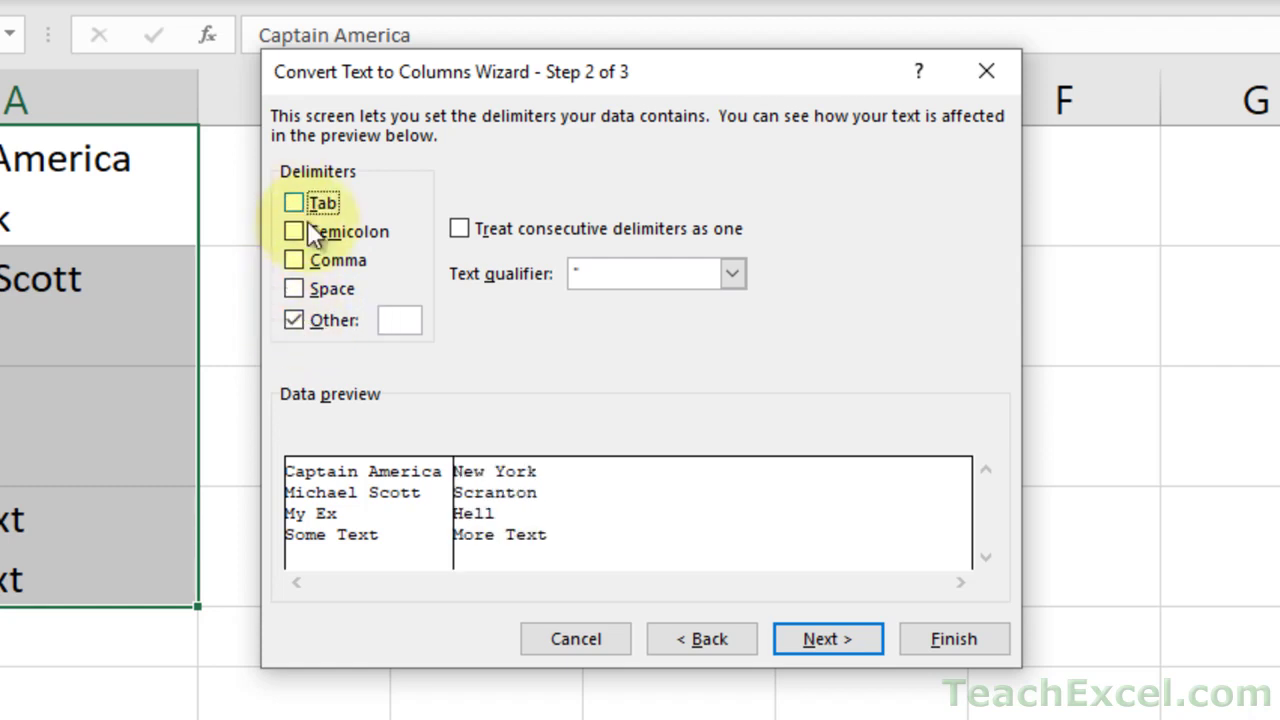
click(407, 318)
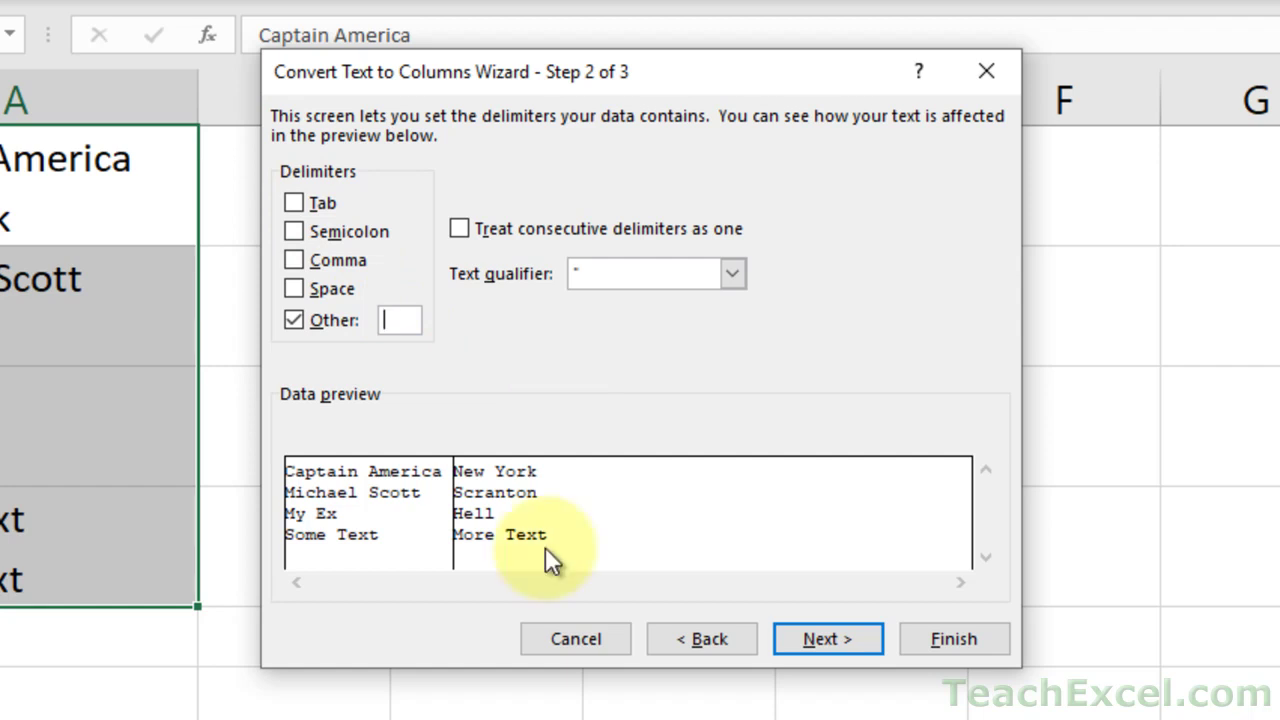
Complete the split with cell B1 as the destination, and widen column B so each name fits on one line
click(838, 630)
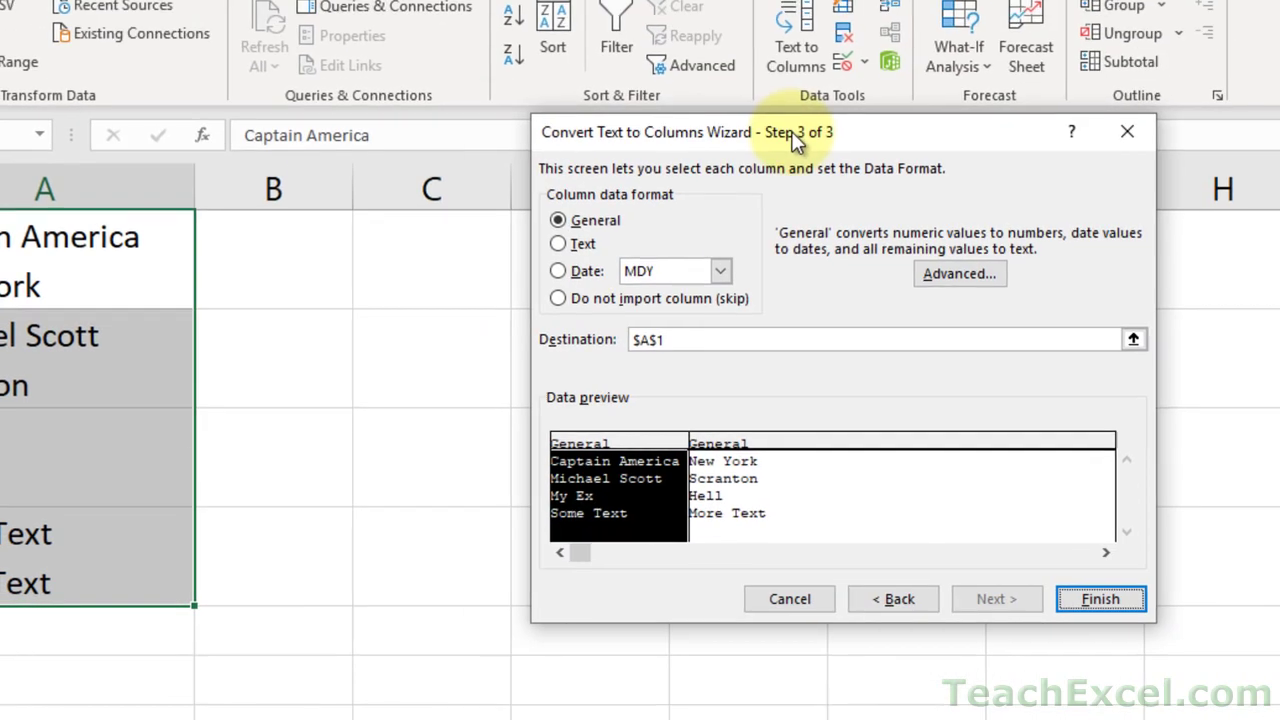
click(706, 339)
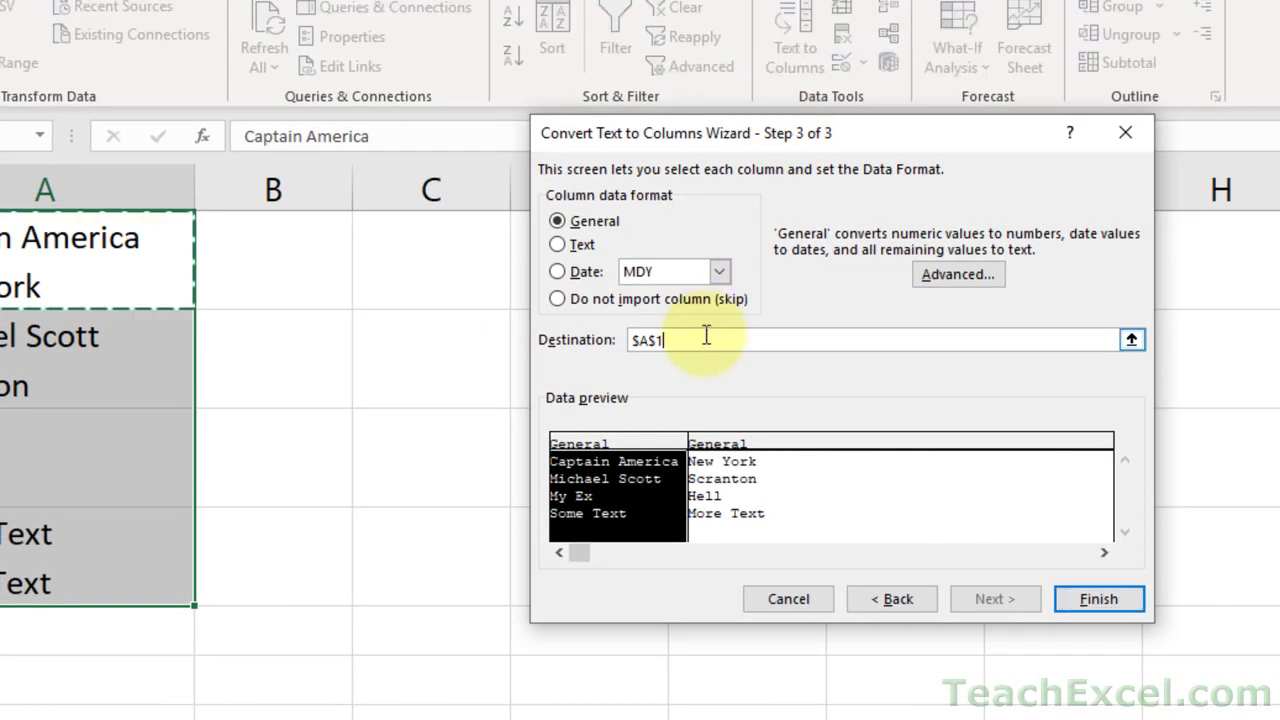
click(311, 251)
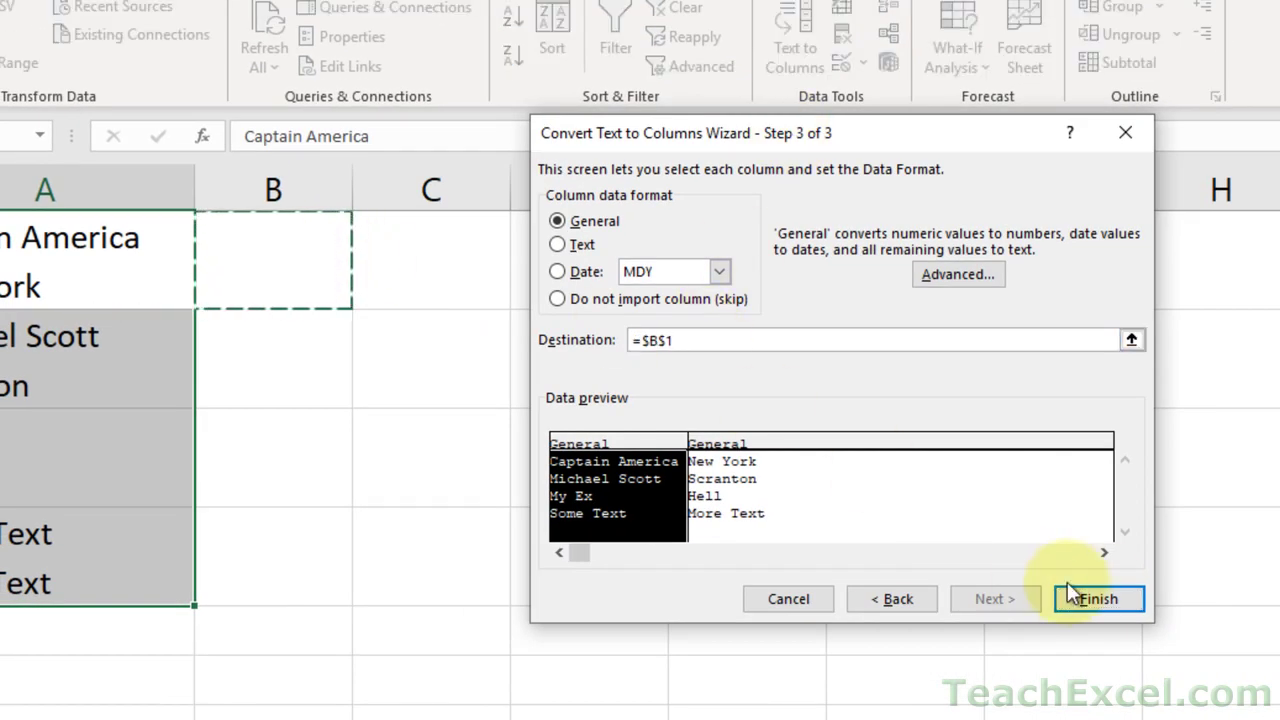
click(1104, 597)
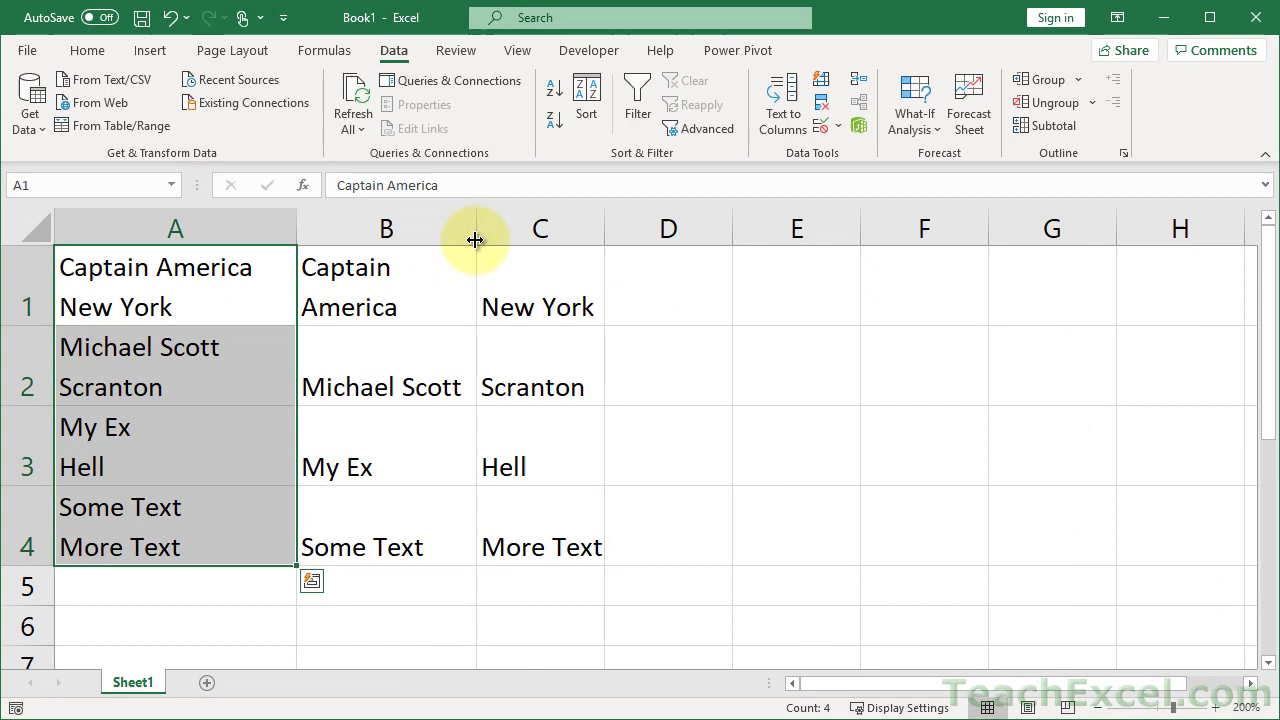
drag(476, 239, 523, 250)
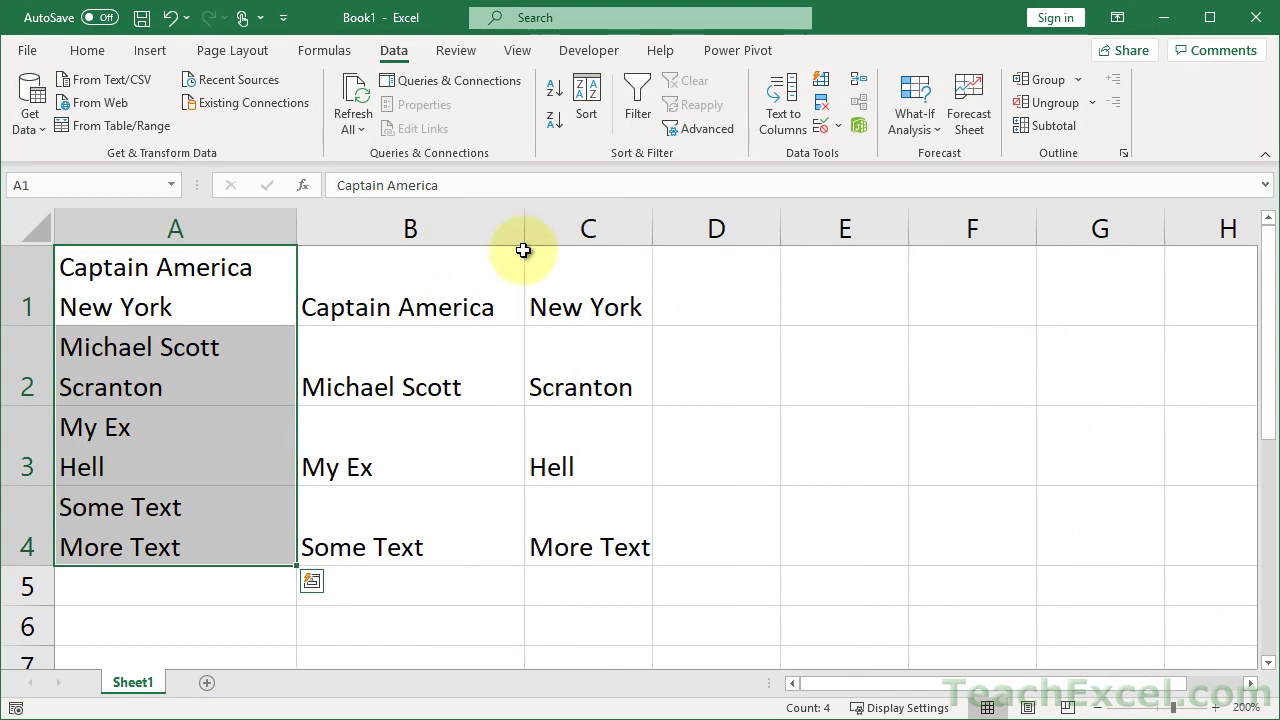
click(471, 283)
key(Right)
key(Down)
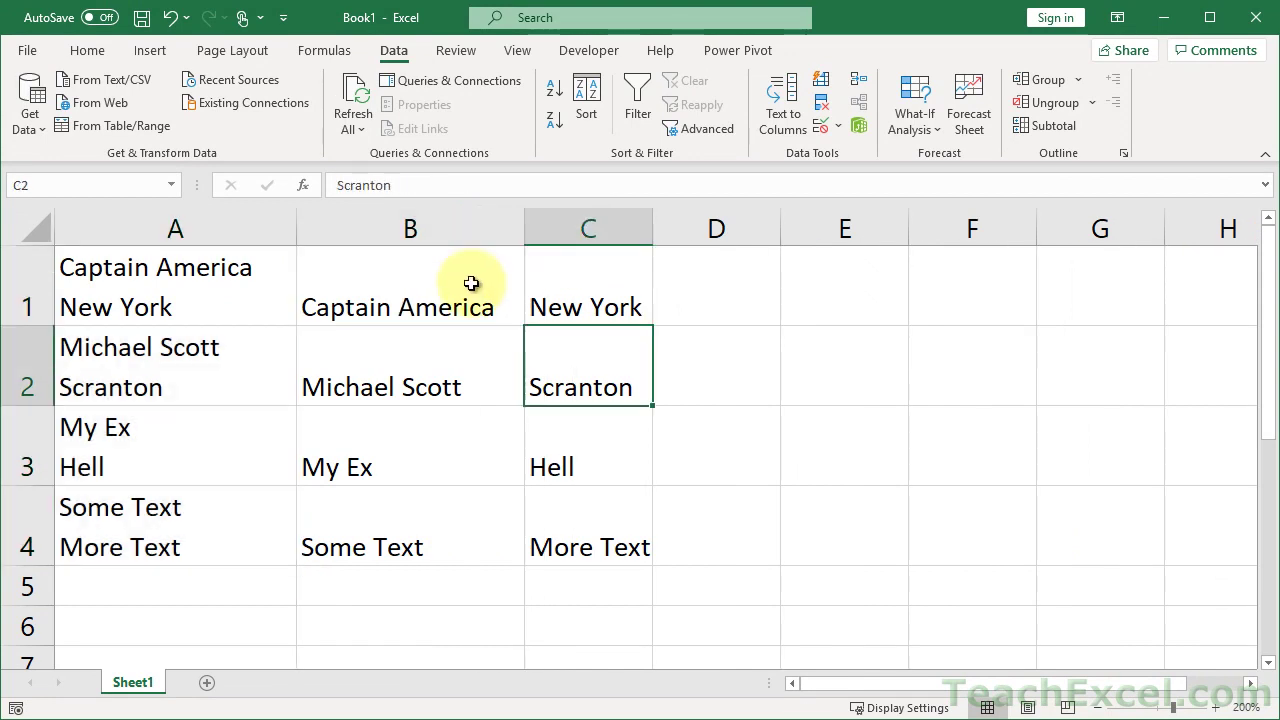
key(Down)
key(Down)
key(Down)
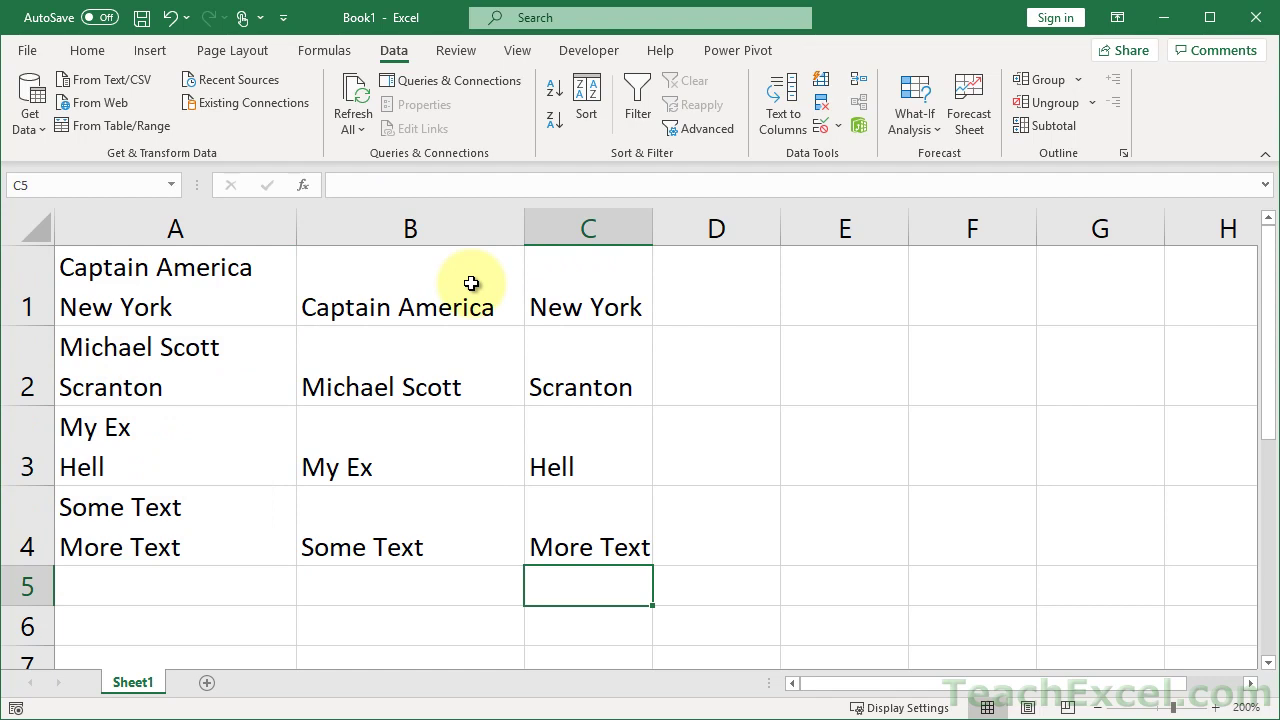
Review the Other delimiter setting in Text to Columns for A1:A4, and close the wizard without splitting
click(193, 301)
key(ctrl+shift+Down)
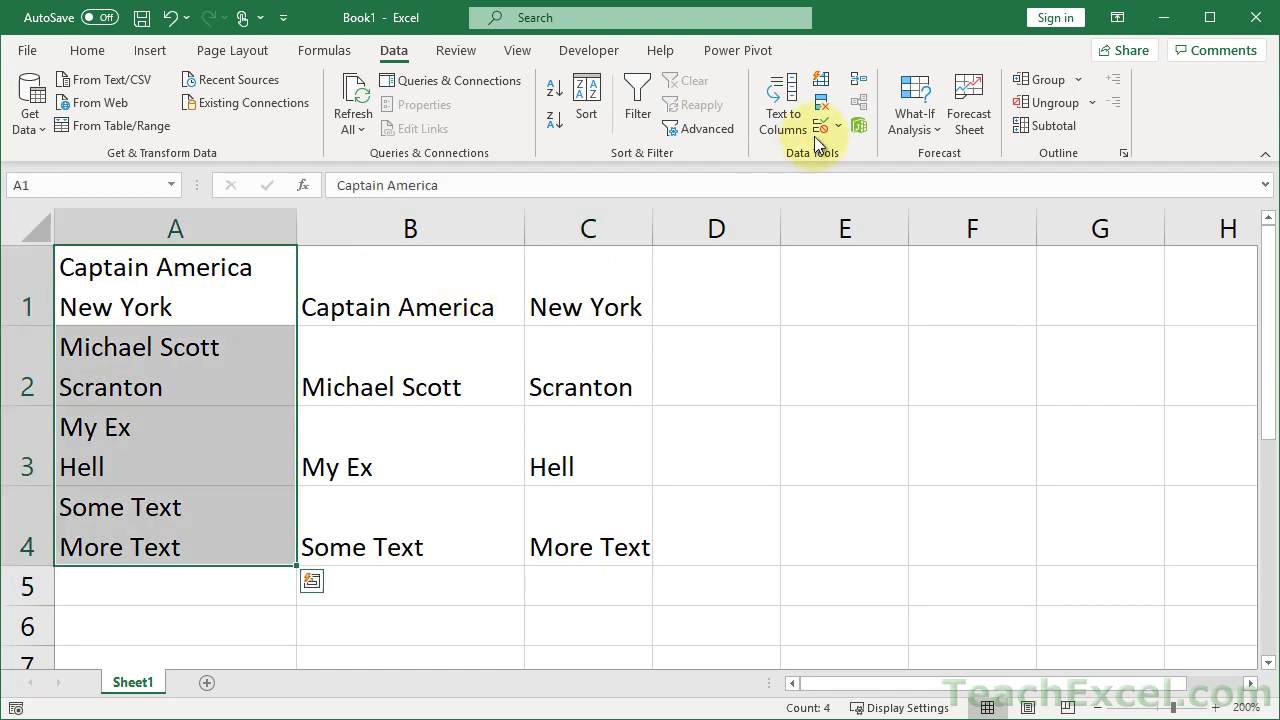
click(783, 100)
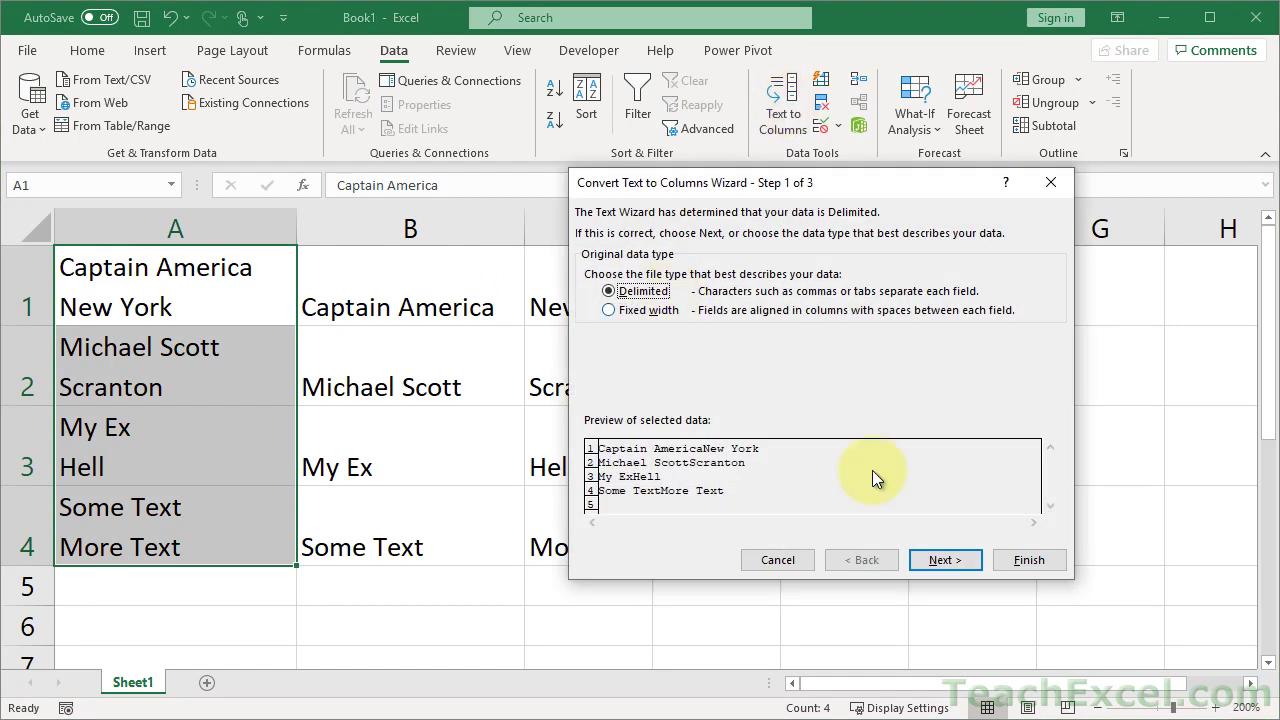
click(937, 559)
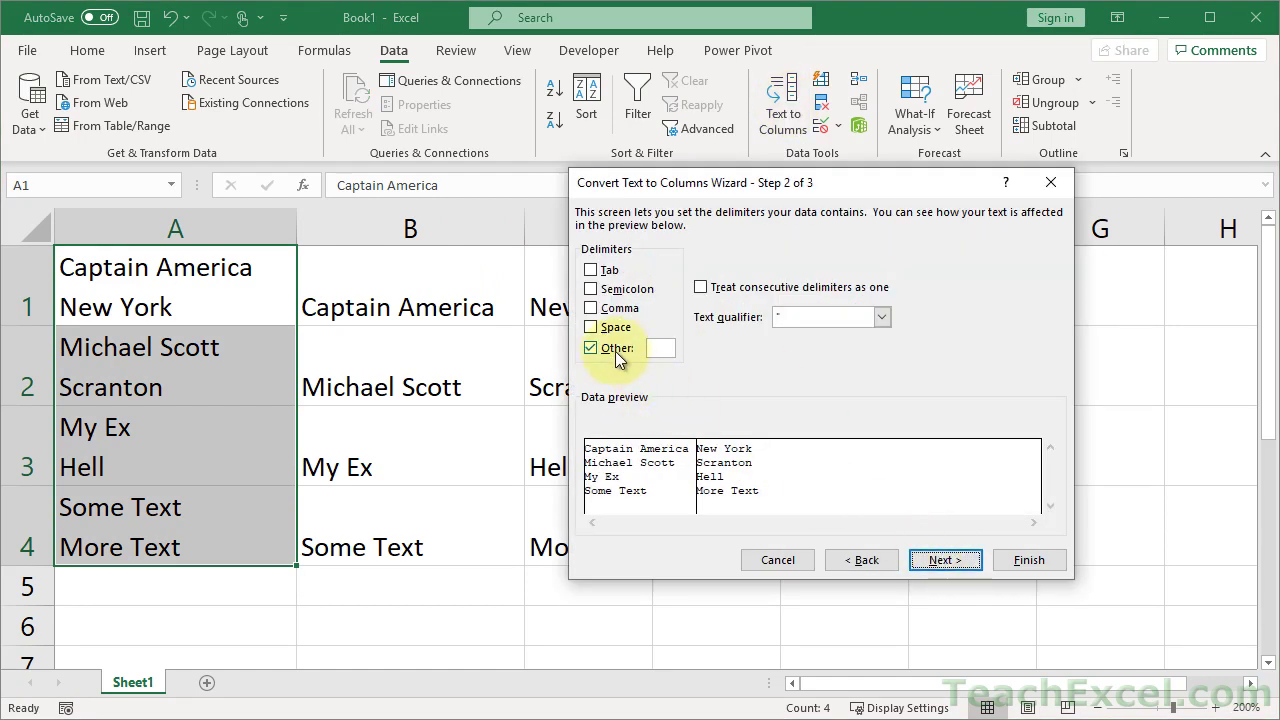
click(659, 348)
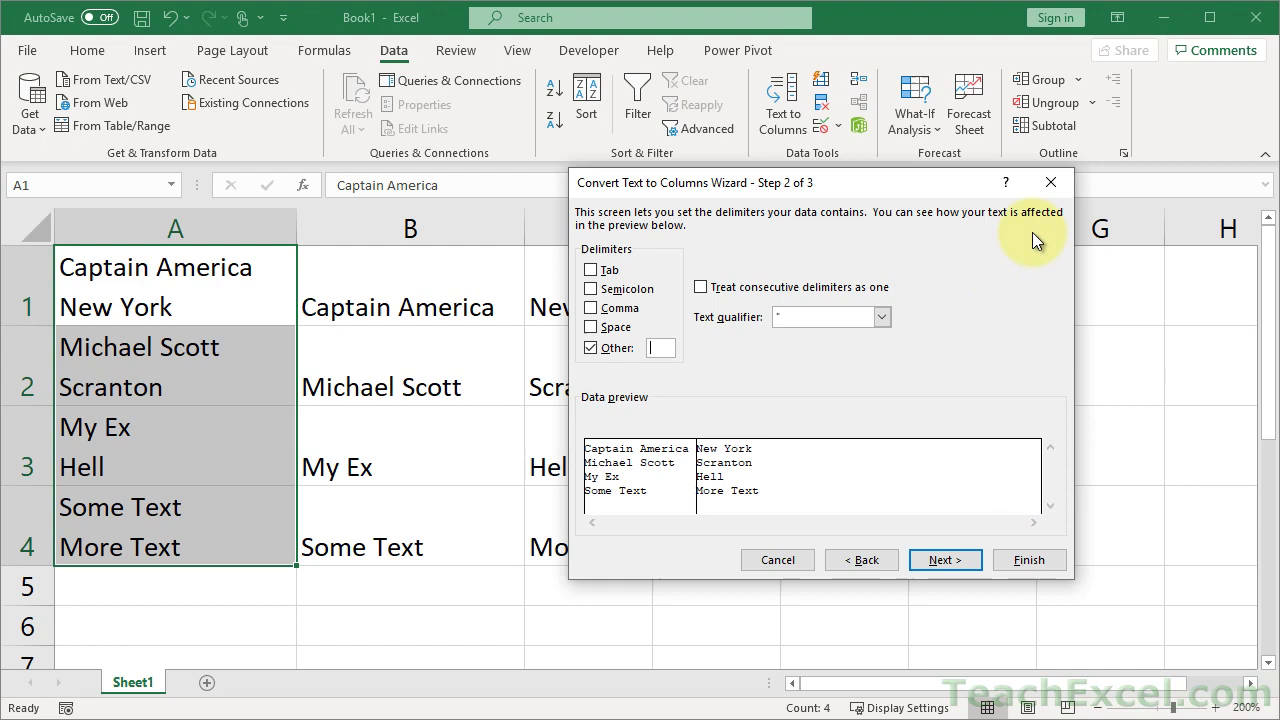
click(1050, 190)
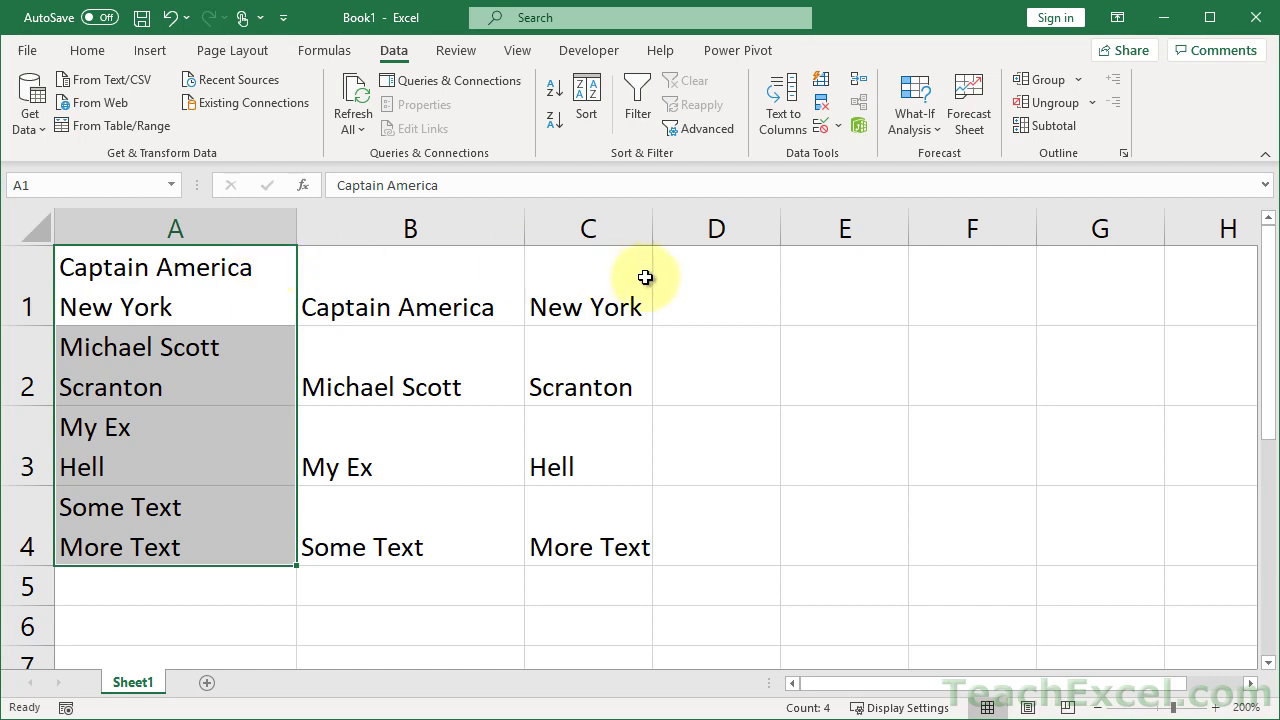
Try Space as the delimiter for C1:C4 in Text to Columns, and restore Other as the only delimiter
drag(606, 286, 595, 518)
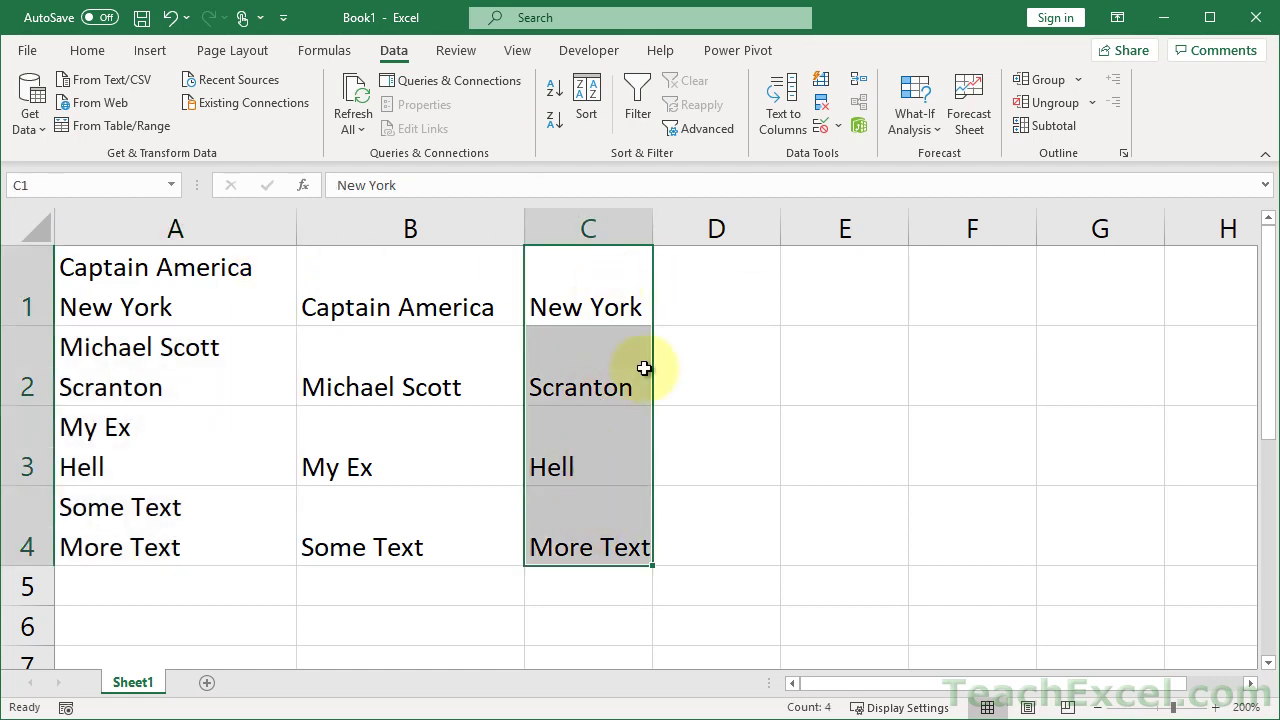
click(786, 115)
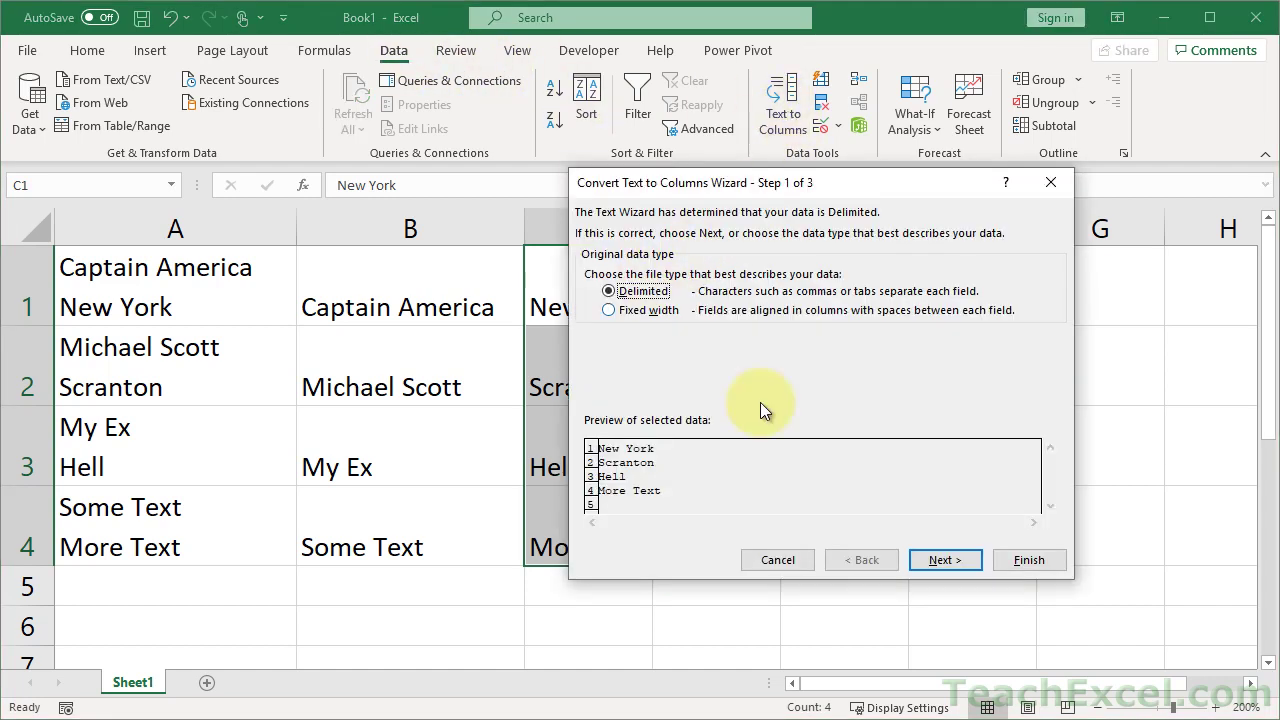
click(941, 564)
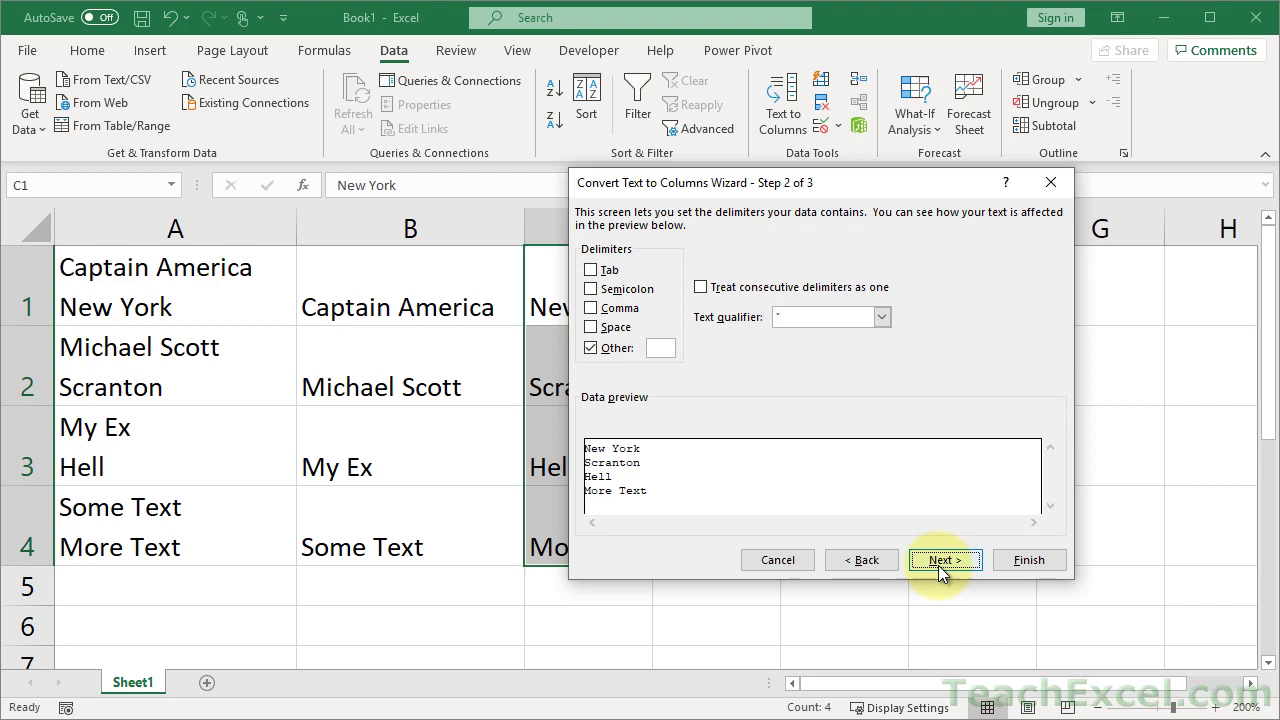
click(591, 328)
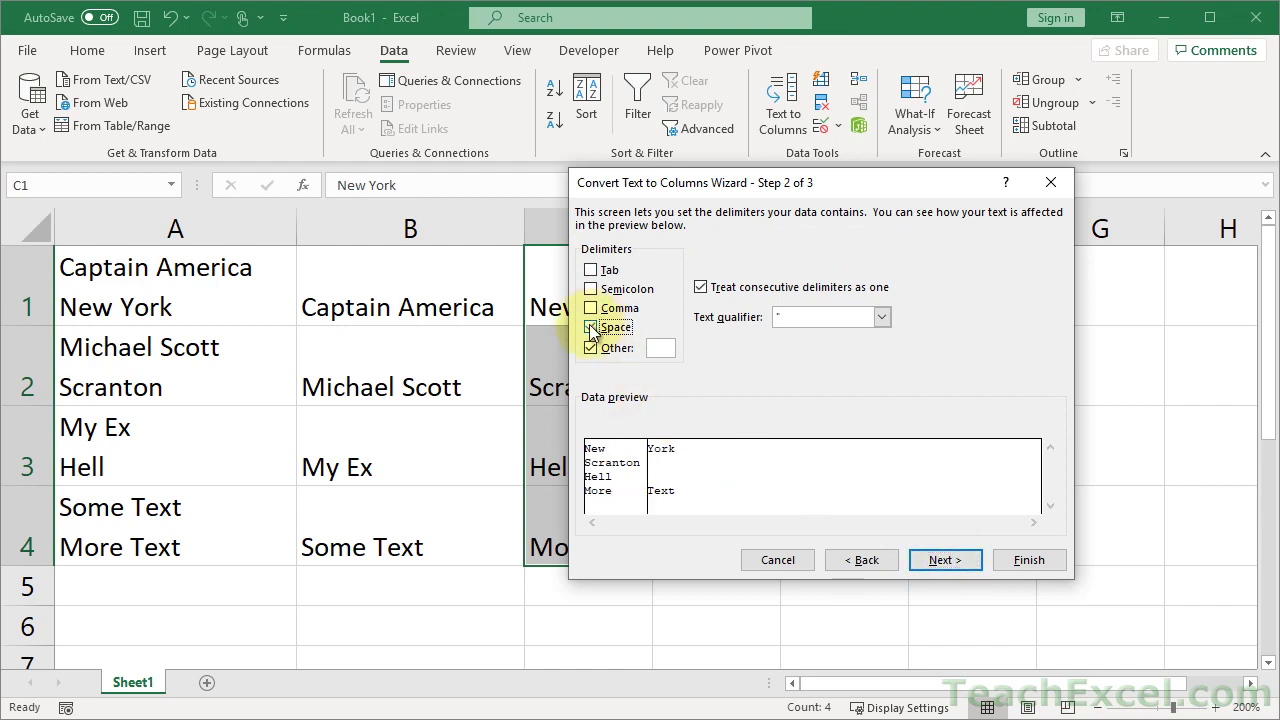
click(592, 349)
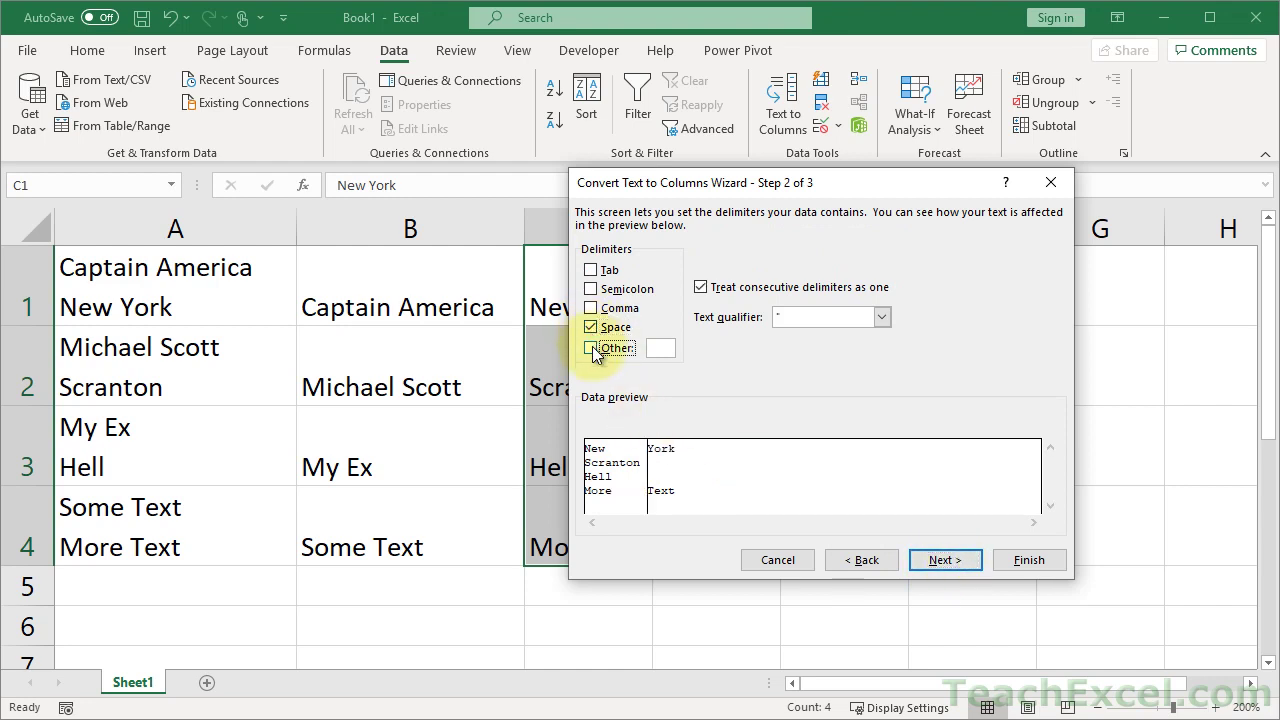
click(591, 349)
click(591, 328)
Try "e" as the Other delimiter for C1:C4, clear it, and close the wizard without splitting
click(656, 347)
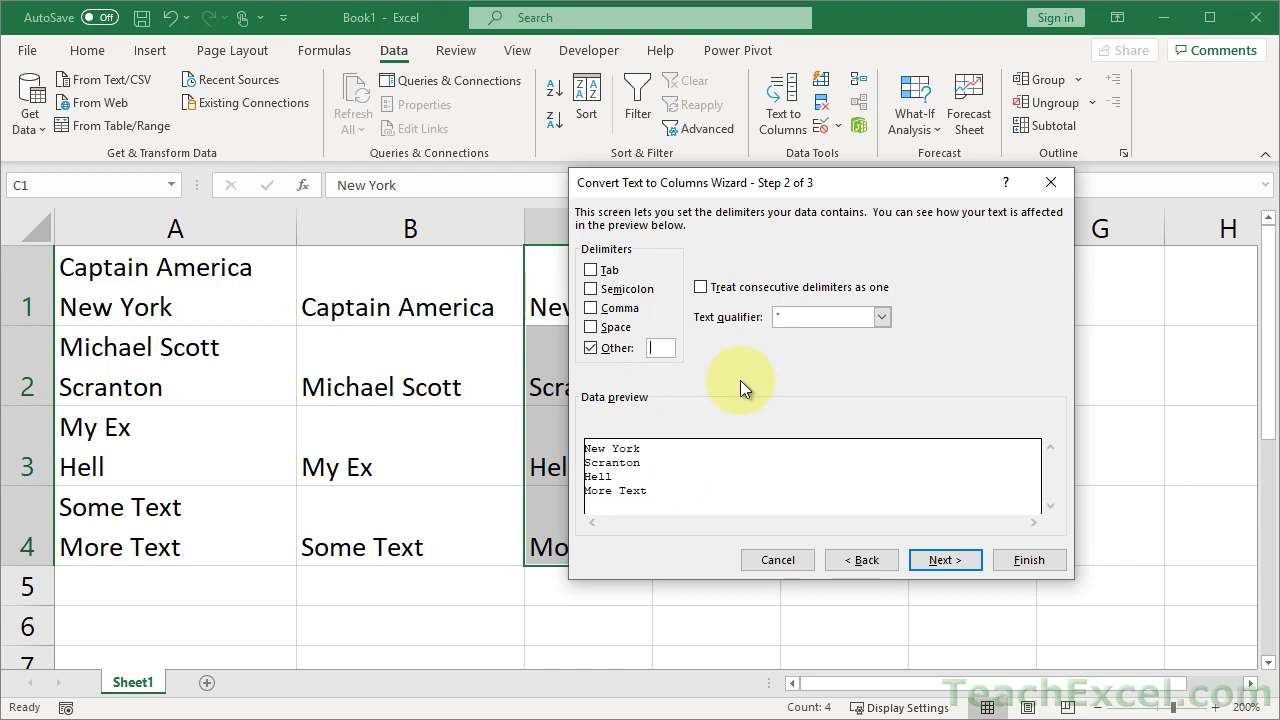
text(e)
key(BackSpace)
text(e)
key(BackSpace)
click(1050, 183)
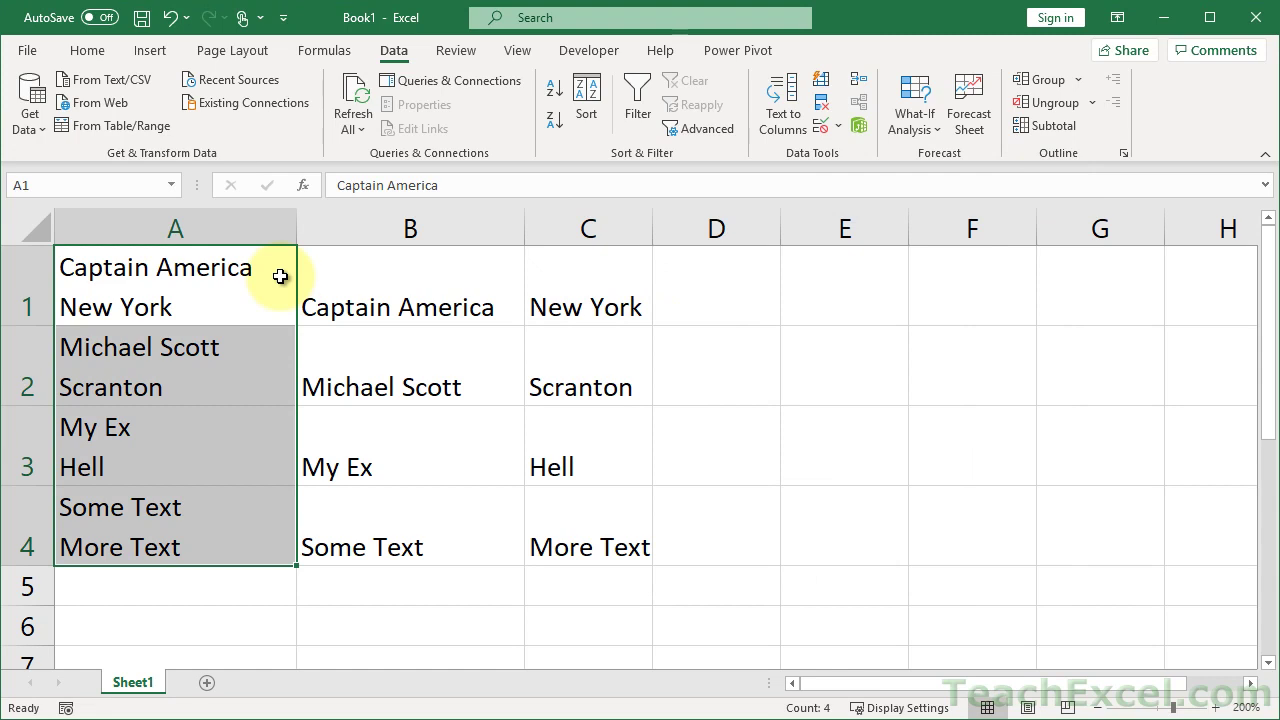